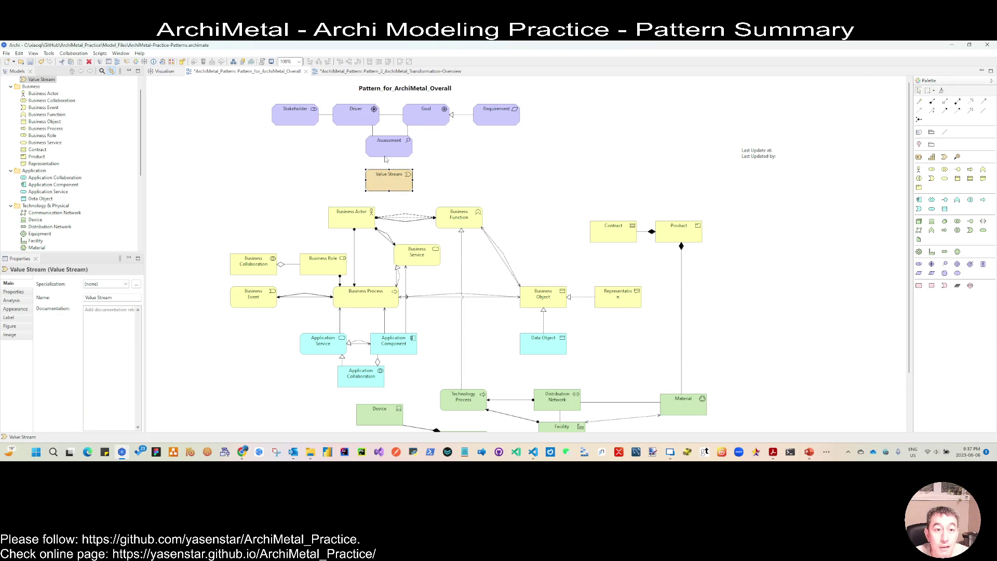
# Step: Move Value Stream beneath Goal and draw a Magic Connector from Value Stream to Goal
pyautogui.moveTo(391, 185); pyautogui.dragTo(424, 182)
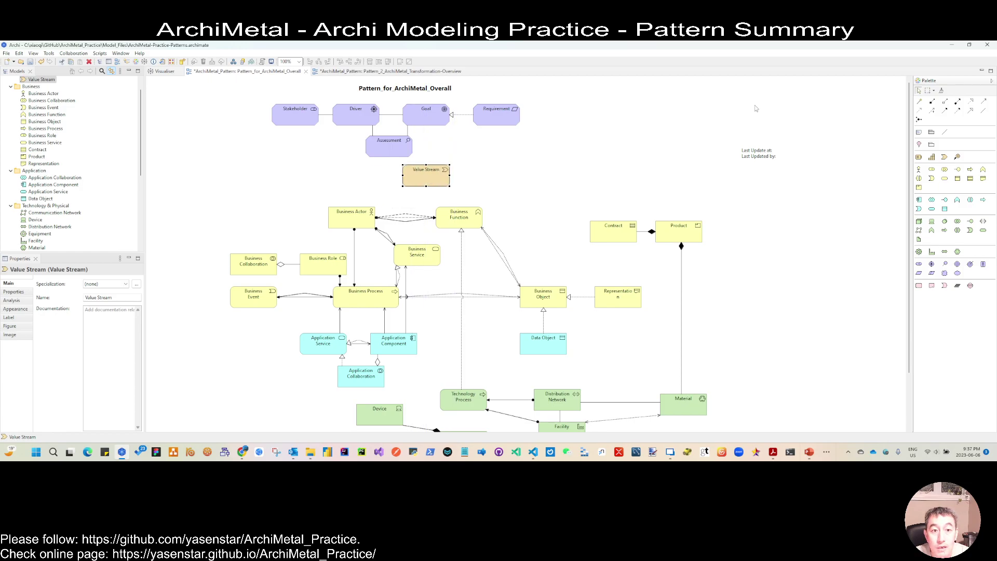
pyautogui.click(918, 102)
pyautogui.click(425, 177)
pyautogui.click(430, 121)
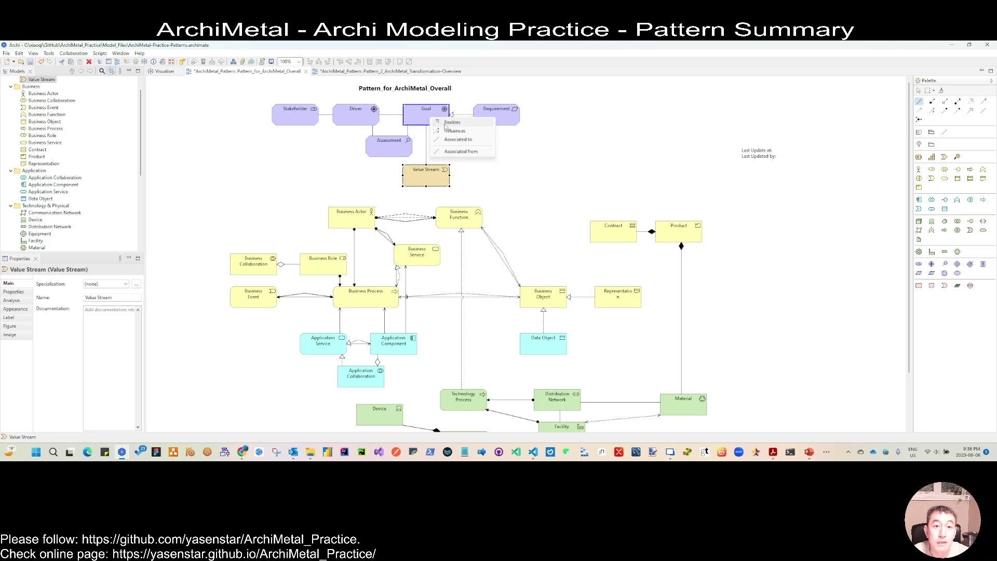
# Step: Make Value Stream realize Goal, then realign Business Service, Business Actor and Value Stream
pyautogui.click(451, 123)
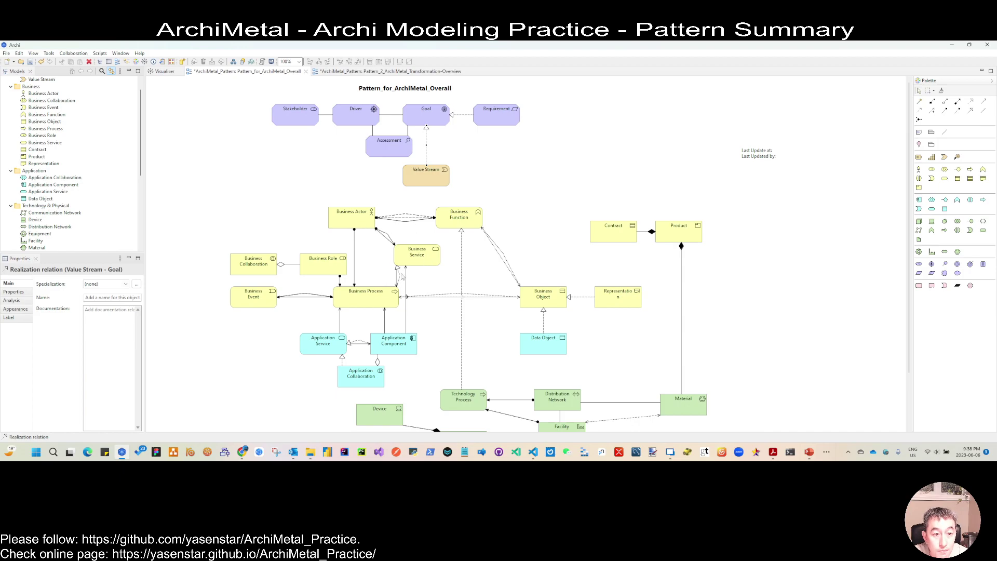
pyautogui.moveTo(422, 263); pyautogui.dragTo(436, 261)
pyautogui.moveTo(360, 224); pyautogui.dragTo(342, 222)
pyautogui.moveTo(421, 176); pyautogui.dragTo(422, 177)
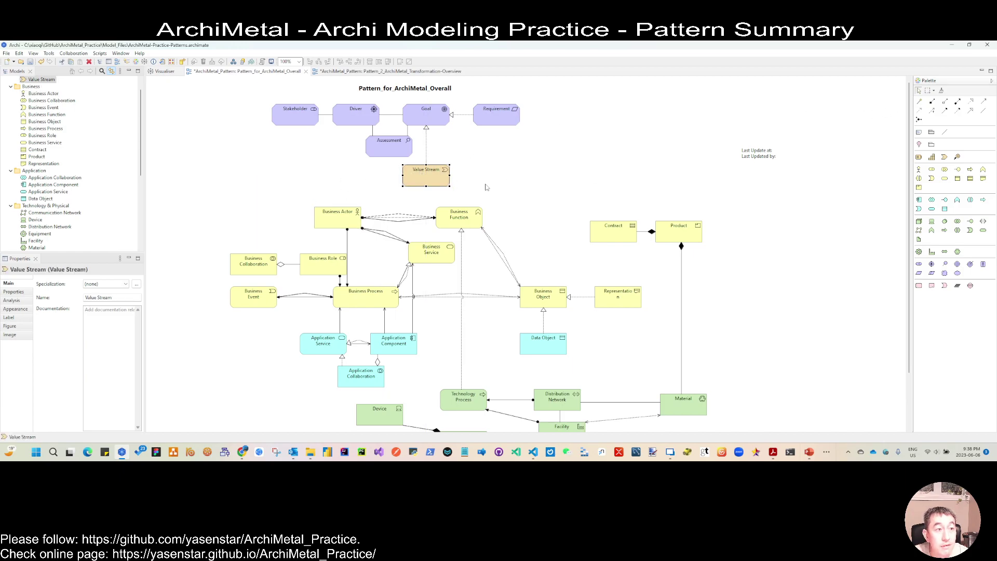
# Step: Add a Capability beside Value Stream and start a Magic Connector from Capability to Value Stream
pyautogui.click(931, 157)
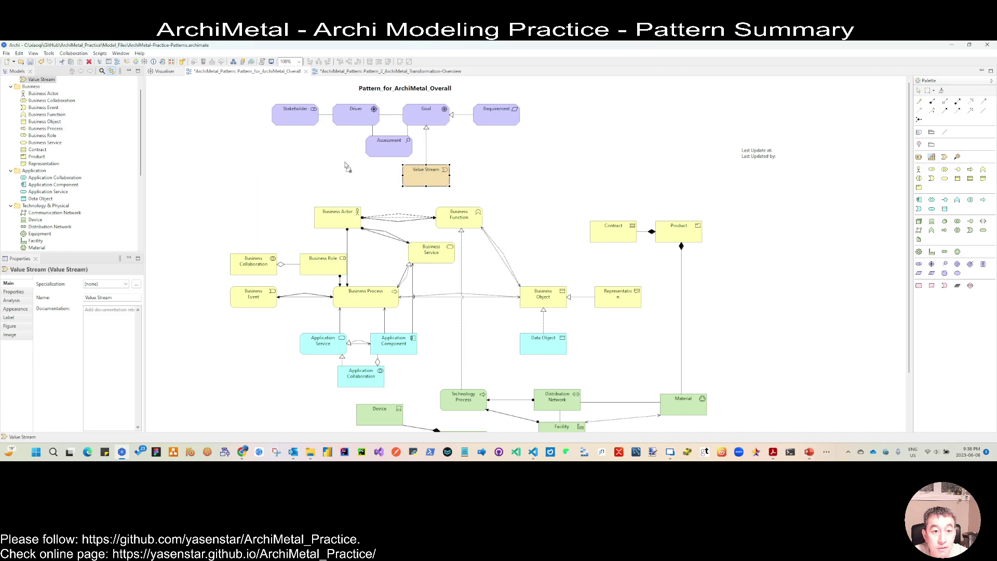
pyautogui.click(342, 167)
pyautogui.moveTo(422, 176); pyautogui.dragTo(385, 179)
pyautogui.click(381, 178)
pyautogui.click(390, 177)
pyautogui.click(439, 177)
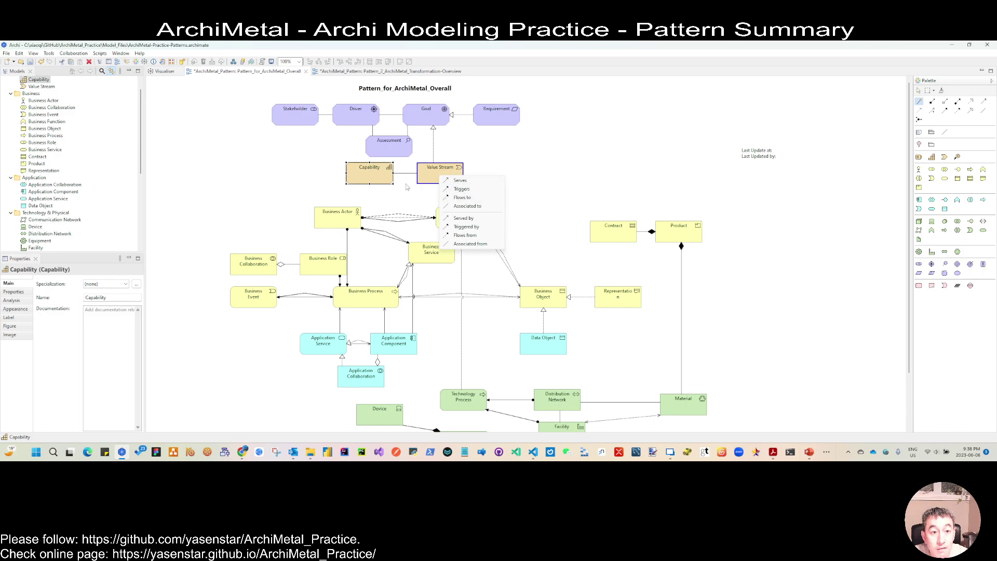
# Step: Make Capability serve Value Stream, add a Business Process realization to Capability, and select both realizations
pyautogui.click(460, 181)
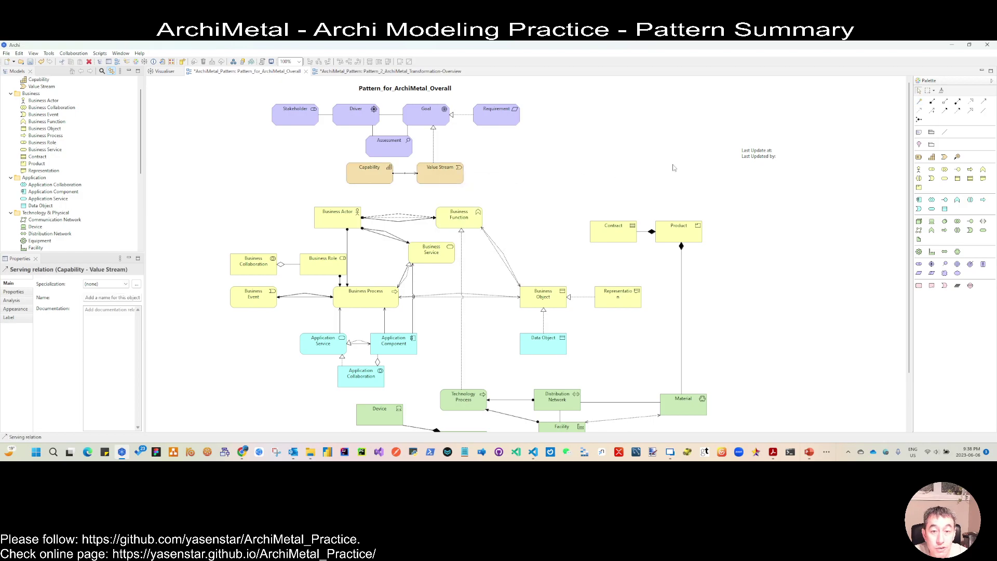
pyautogui.click(971, 102)
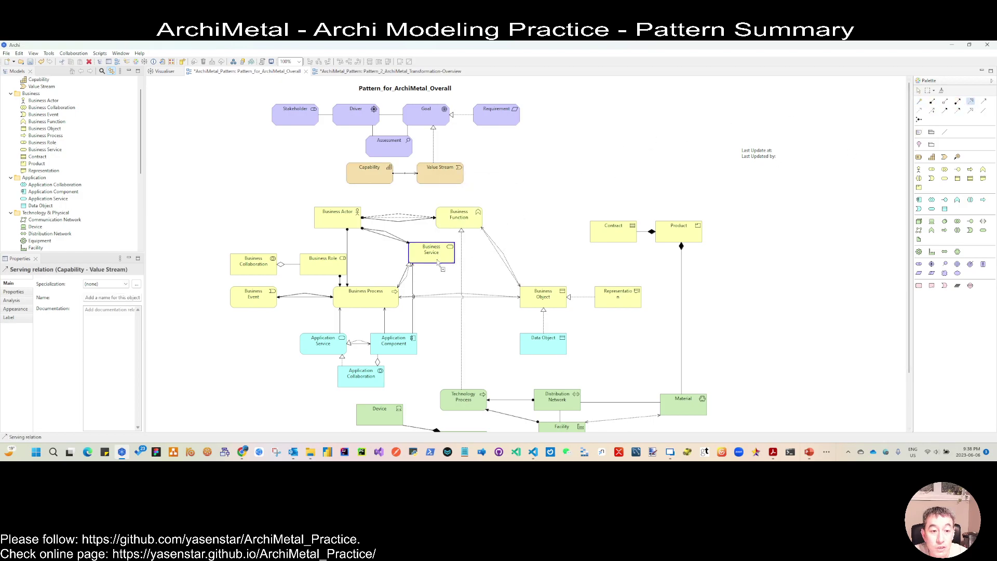
pyautogui.click(369, 297)
pyautogui.click(375, 177)
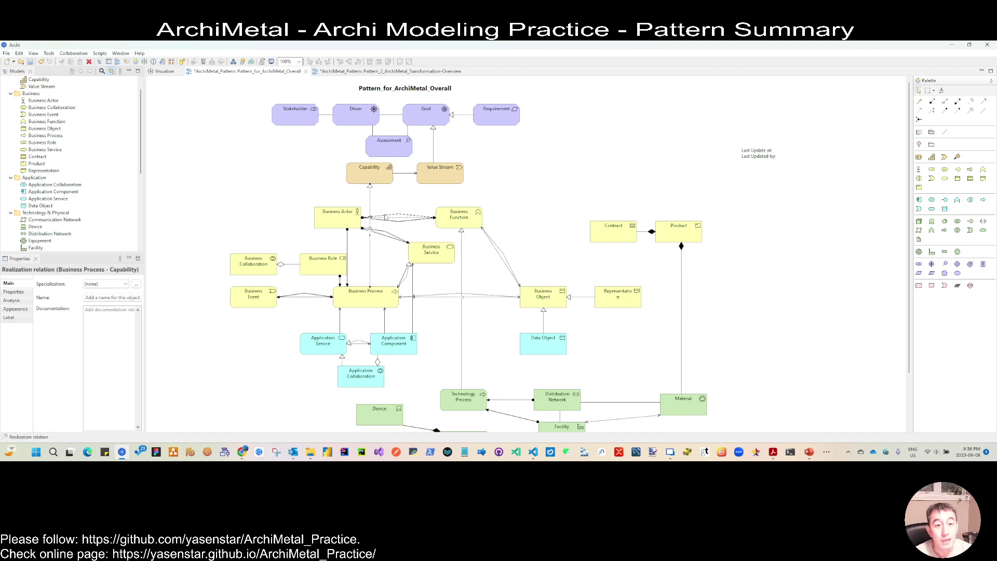
pyautogui.click(434, 134)
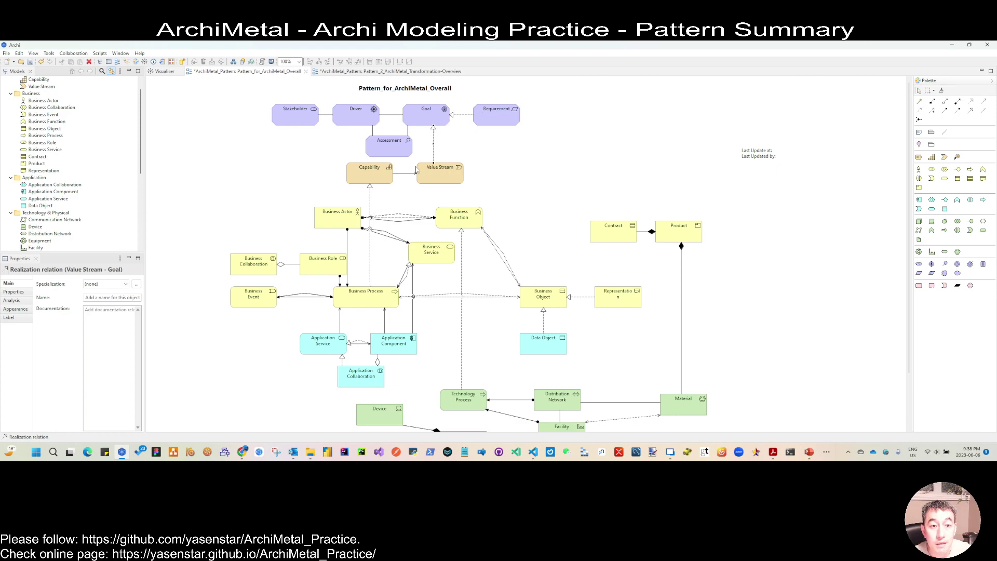
pyautogui.keyDown('ctrl'); pyautogui.click(369, 192); pyautogui.keyUp('ctrl')
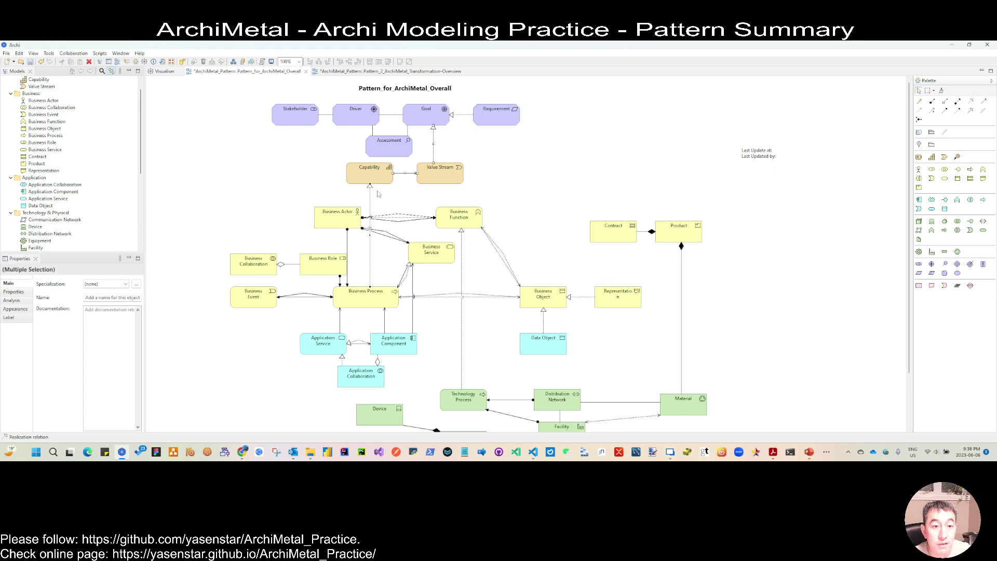
# Step: Set the line colour of the Value Stream–Goal and Business Process–Capability relations to red
pyautogui.click(15, 309)
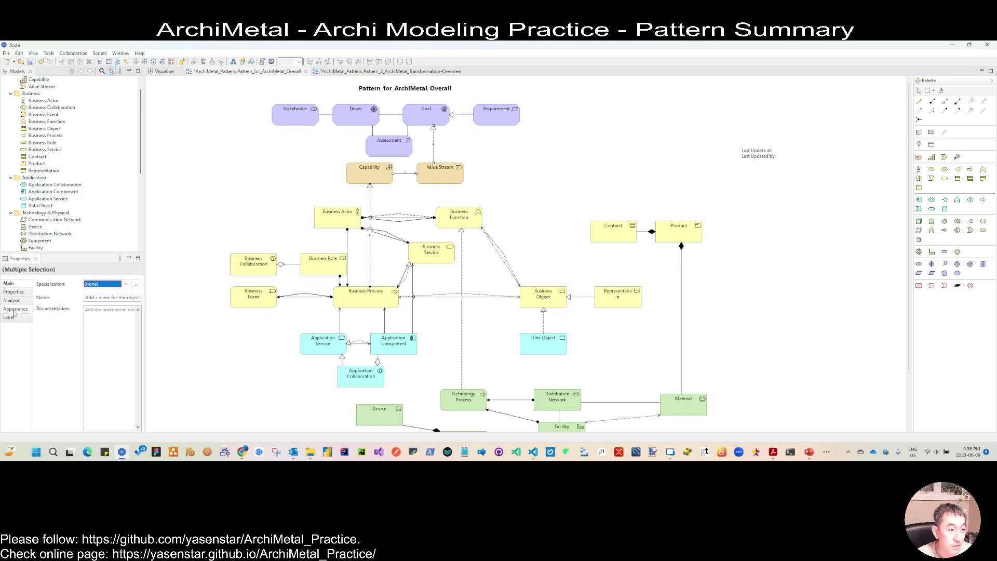
pyautogui.click(94, 321)
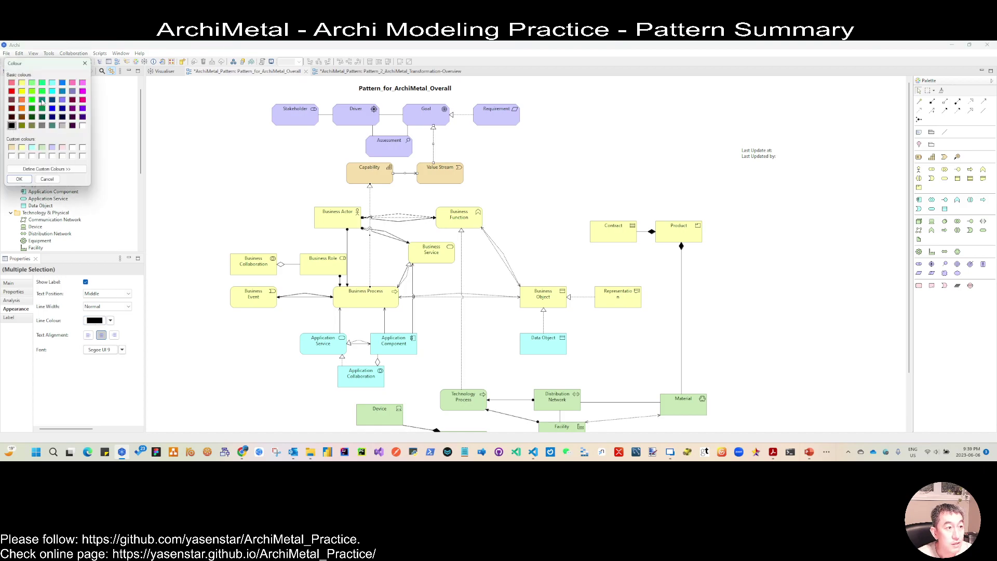
pyautogui.click(11, 91)
pyautogui.click(19, 178)
pyautogui.click(195, 181)
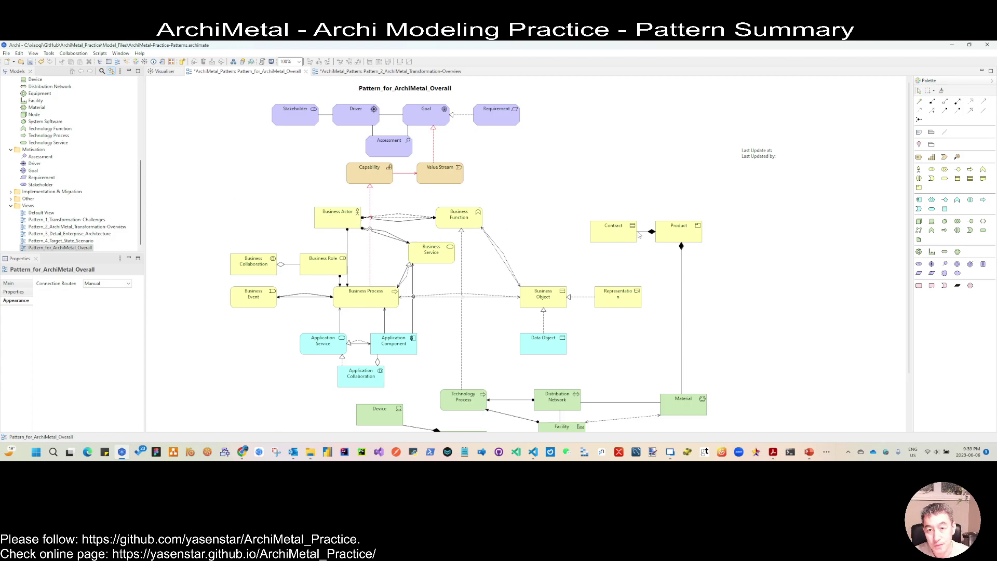
# Step: Level Contract with Product, shift Representation left, and drop Capability and Value Stream into line
pyautogui.moveTo(612, 230); pyautogui.dragTo(607, 216)
pyautogui.moveTo(695, 238); pyautogui.dragTo(690, 222)
pyautogui.moveTo(621, 300); pyautogui.dragTo(614, 296)
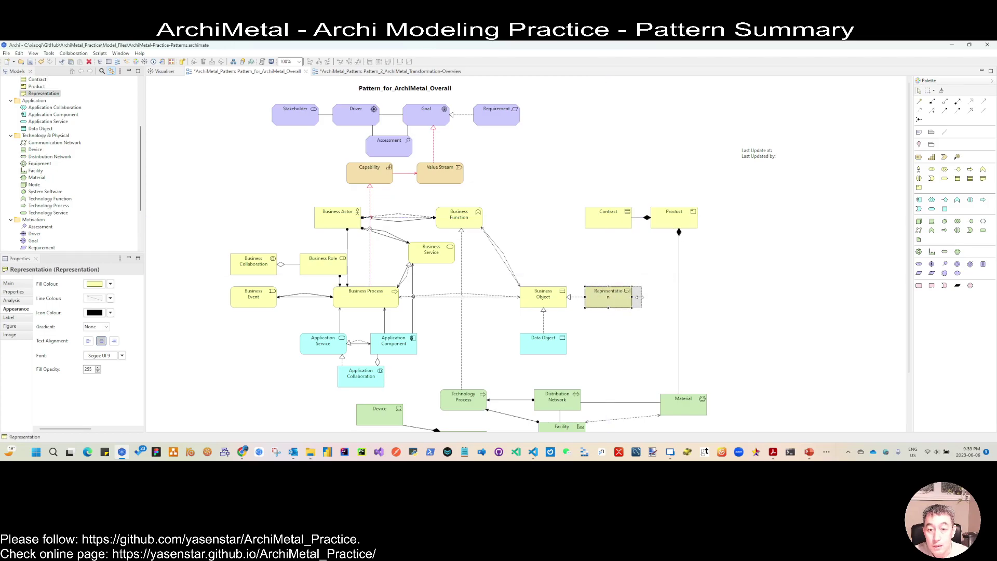
pyautogui.moveTo(377, 179); pyautogui.dragTo(371, 185)
pyautogui.moveTo(440, 176); pyautogui.dragTo(440, 183)
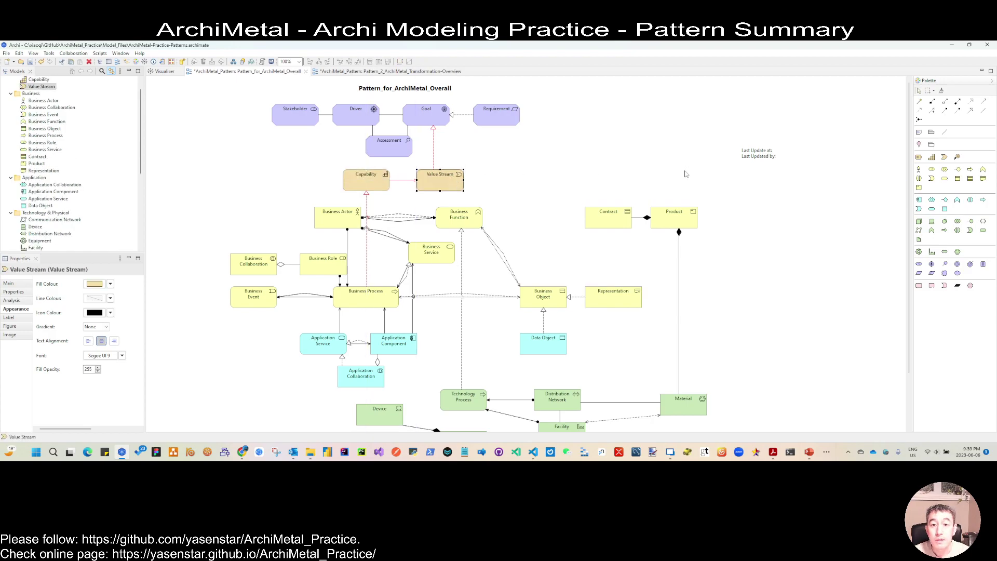
# Step: Add a 'Motivation Layer' group at the top right and move the last-update note into the corner
pyautogui.click(932, 146)
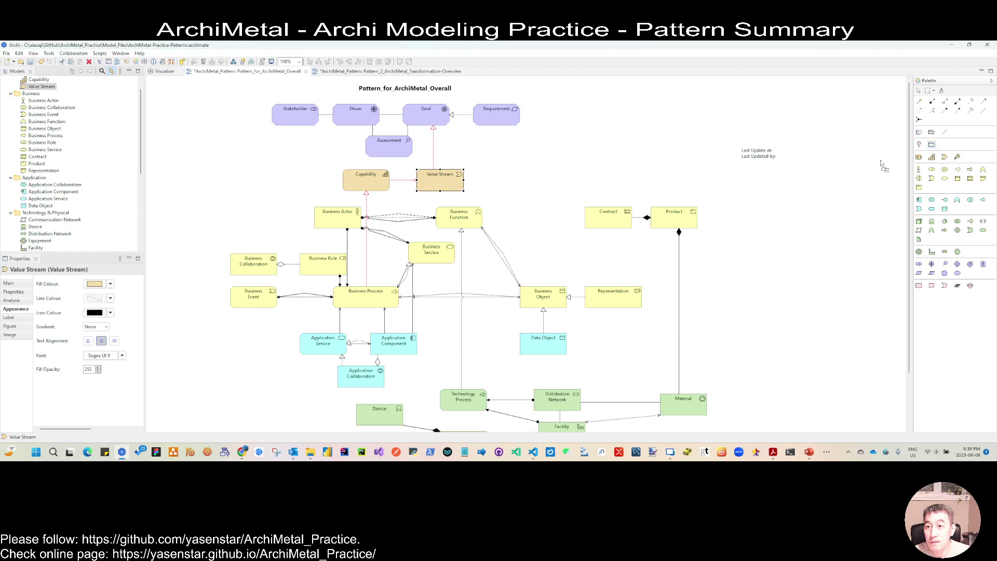
pyautogui.click(600, 92)
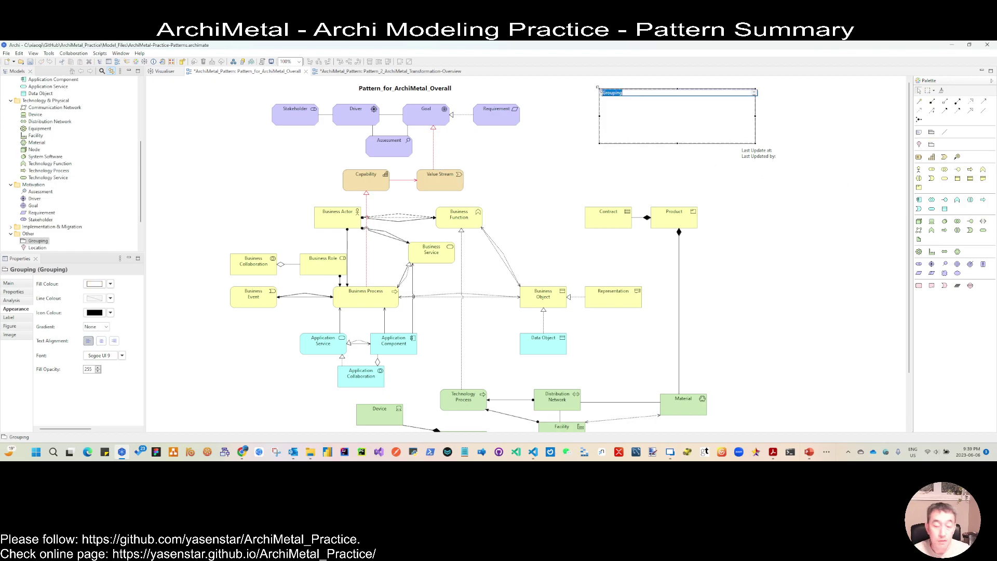
pyautogui.write('Motivation Layer')
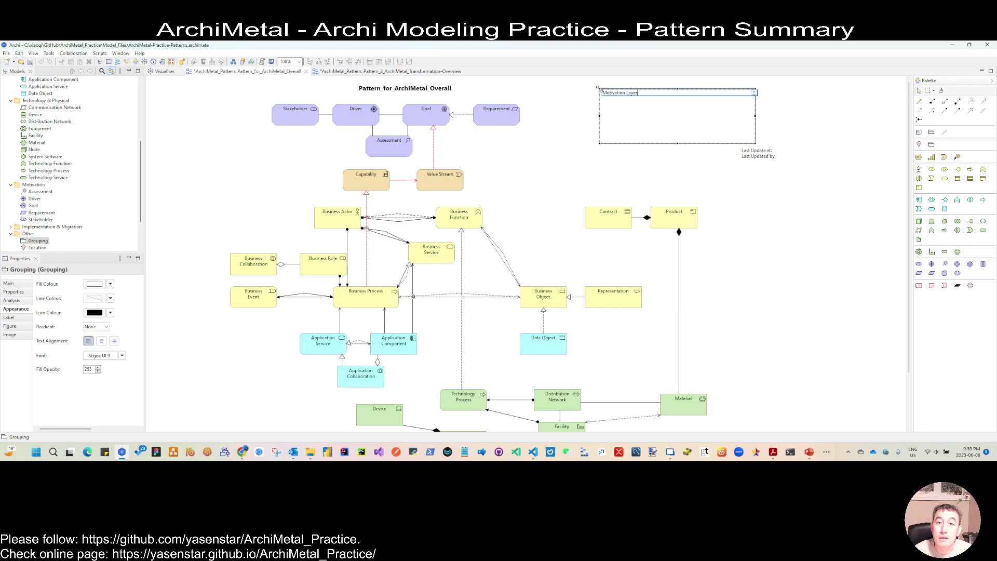
pyautogui.press('Return')
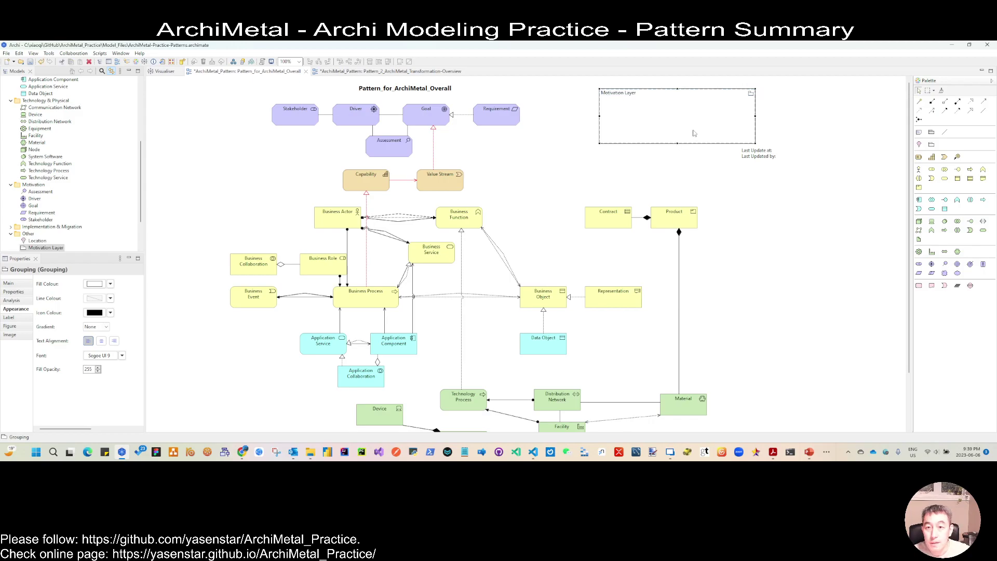
pyautogui.moveTo(774, 160); pyautogui.dragTo(840, 94)
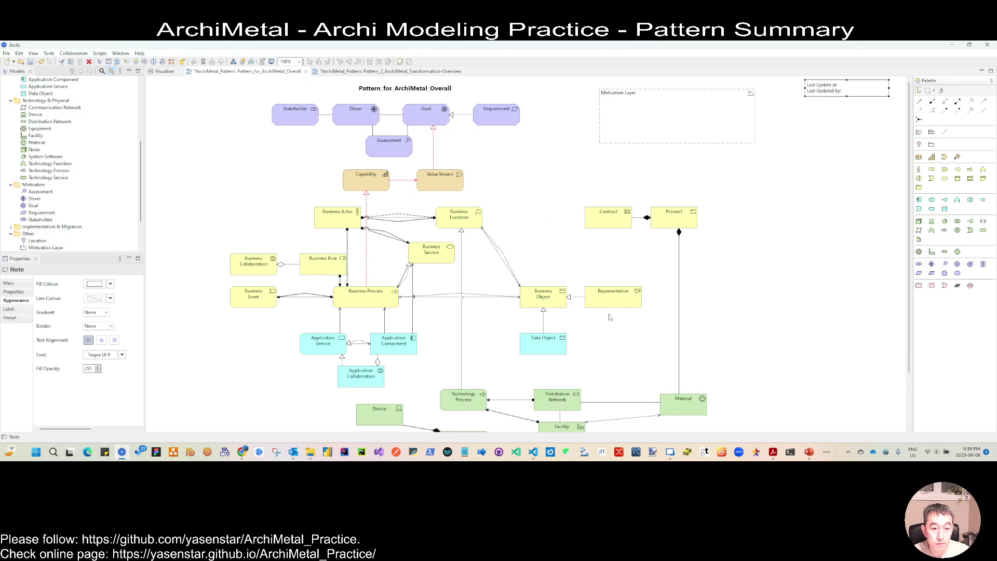
# Step: Drag Deliverable, Plateau and Work Package from the Implementation & Migration folder onto the diagram
pyautogui.click(11, 228)
pyautogui.scroll(-3, 64, 220)
pyautogui.click(39, 172)
pyautogui.keyDown('shift'); pyautogui.click(41, 185); pyautogui.keyUp('shift')
pyautogui.moveTo(40, 186); pyautogui.dragTo(191, 398)
pyautogui.scroll(-3, 314, 396)
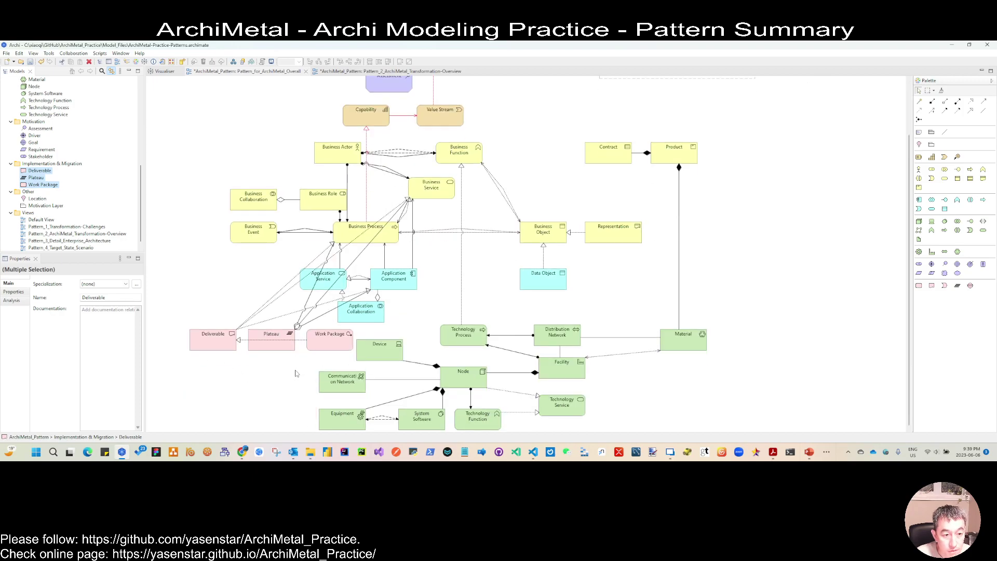
pyautogui.moveTo(167, 317); pyautogui.dragTo(863, 208)
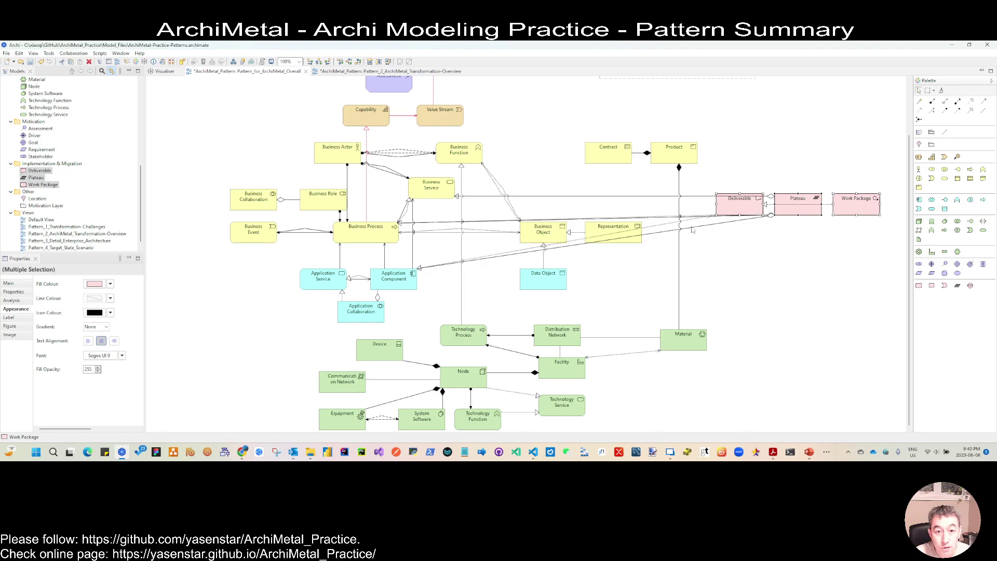
# Step: Move the three implementation elements to the right, placing Plateau below Deliverable
pyautogui.moveTo(754, 208); pyautogui.dragTo(779, 235)
pyautogui.click(825, 183)
pyautogui.moveTo(885, 182); pyautogui.dragTo(783, 271)
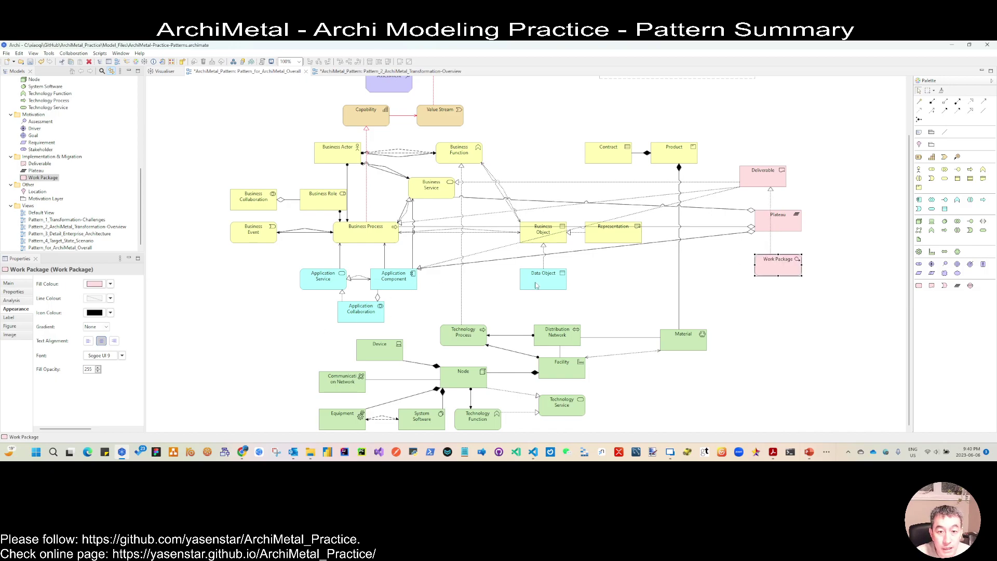
pyautogui.click(763, 177)
pyautogui.moveTo(763, 176); pyautogui.dragTo(787, 179)
pyautogui.click(782, 223)
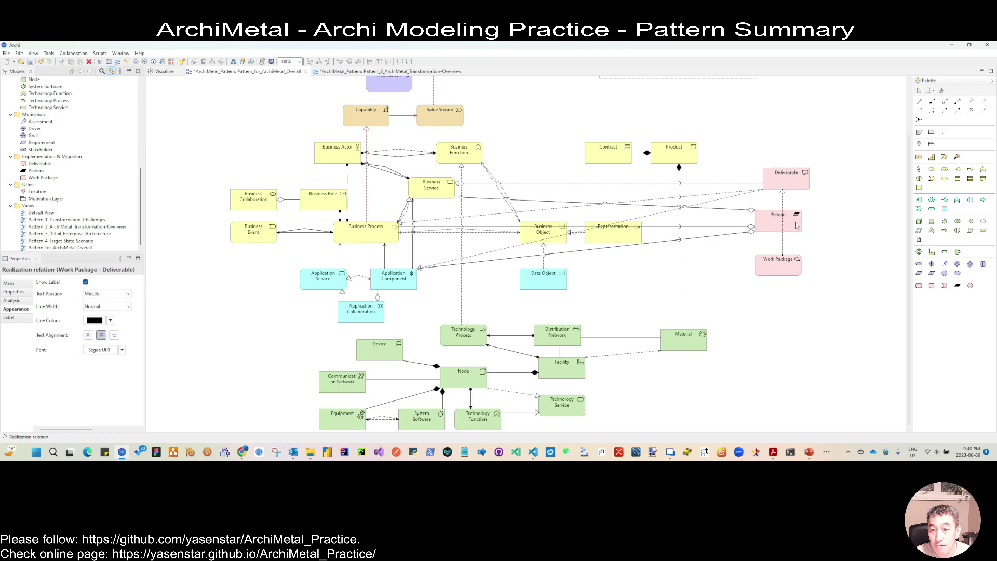
pyautogui.moveTo(795, 225); pyautogui.dragTo(807, 287)
pyautogui.click(734, 254)
pyautogui.moveTo(729, 260); pyautogui.dragTo(747, 251)
pyautogui.moveTo(740, 199); pyautogui.dragTo(813, 183)
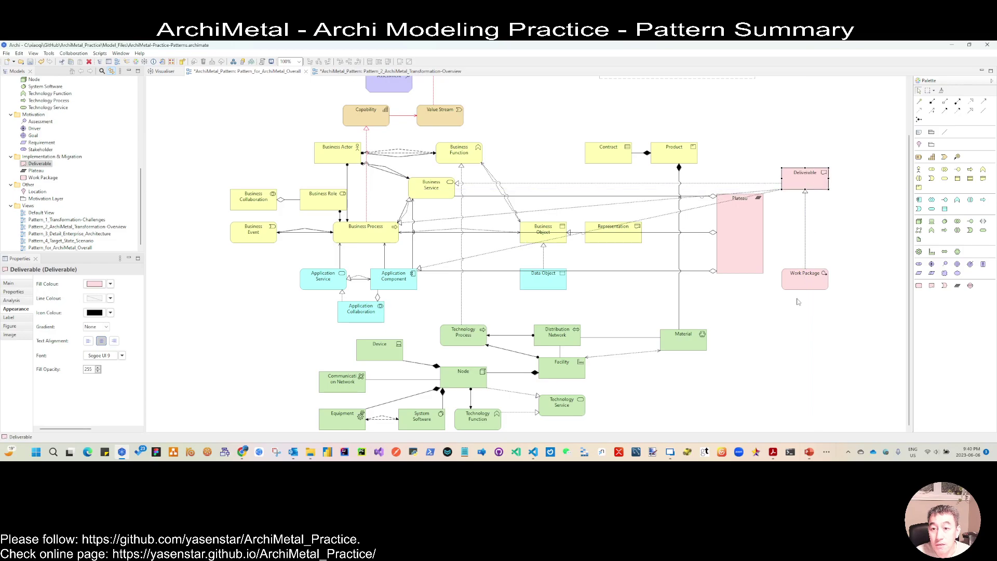
# Step: Position Work Package below Deliverable, make Deliverable taller, and settle Plateau beside them
pyautogui.moveTo(805, 286); pyautogui.dragTo(814, 139)
pyautogui.moveTo(810, 182); pyautogui.dragTo(815, 191)
pyautogui.click(743, 198)
pyautogui.moveTo(741, 191); pyautogui.dragTo(740, 219)
pyautogui.click(808, 196)
pyautogui.moveTo(809, 199); pyautogui.dragTo(809, 227)
pyautogui.moveTo(825, 140); pyautogui.dragTo(816, 259)
pyautogui.moveTo(743, 249); pyautogui.dragTo(751, 250)
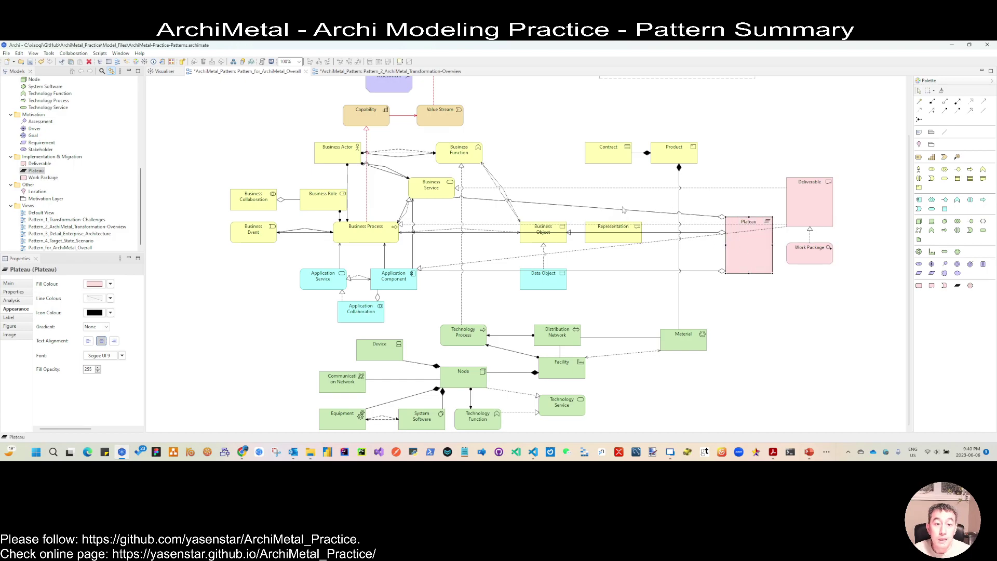
pyautogui.click(41, 193)
# Step: Place the Location element from the Other folder to the left of Application Service
pyautogui.moveTo(43, 194); pyautogui.dragTo(203, 286)
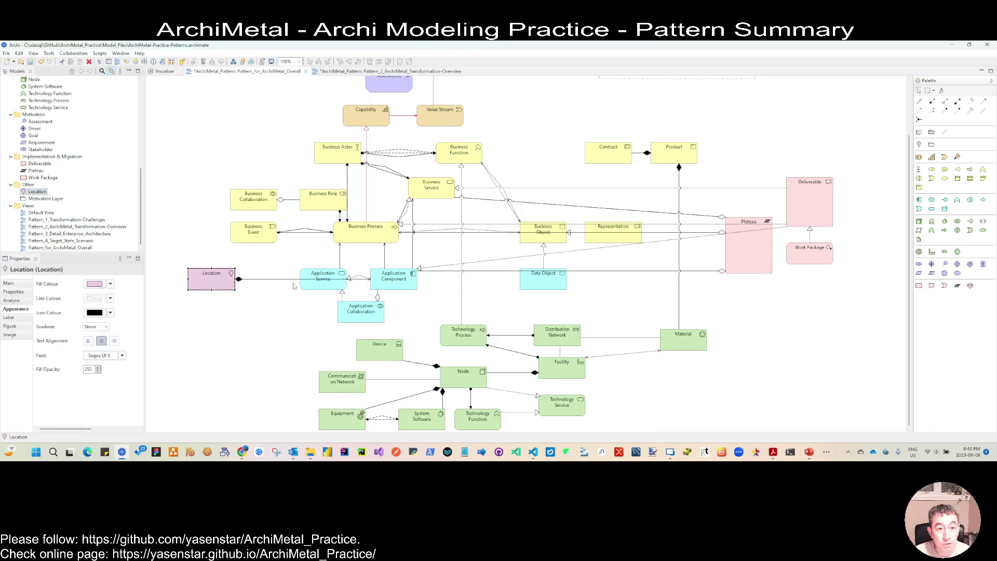